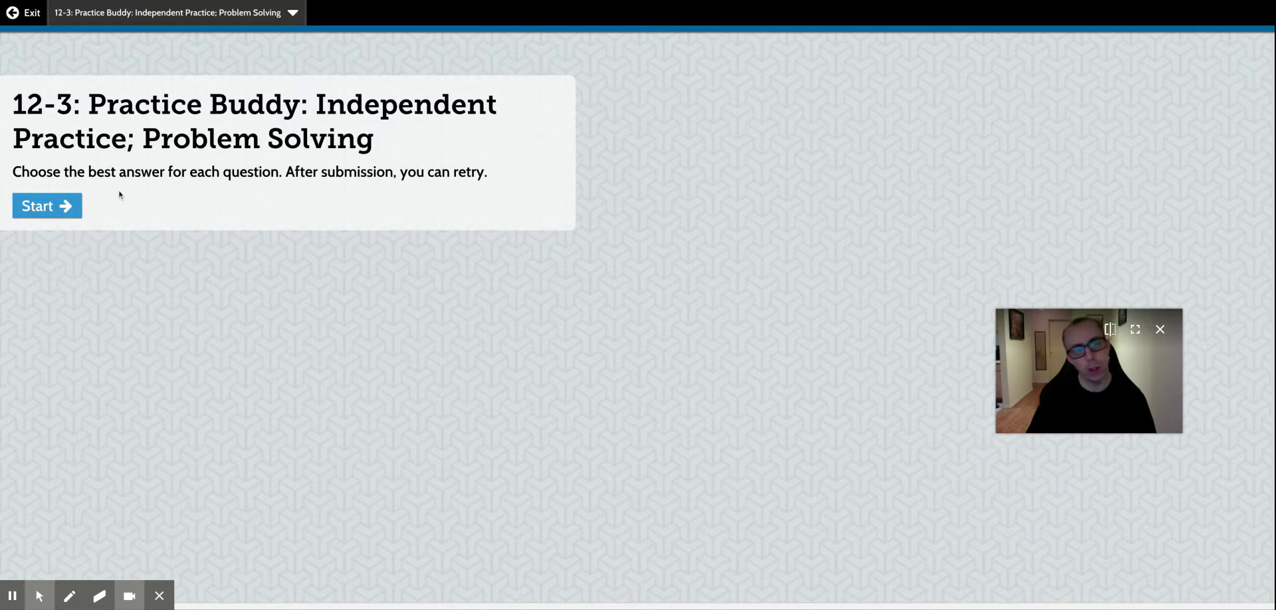
- Start the 12-3 Practice Buddy and get picture D, three triangles, checked correct as the whole
click(53, 208)
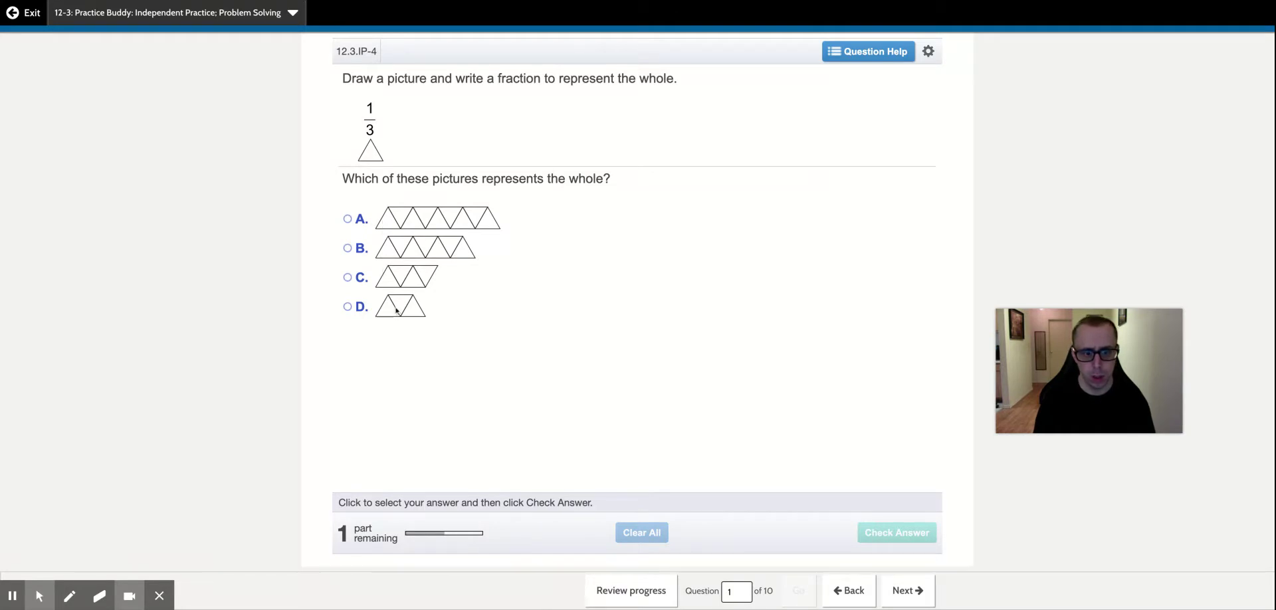
click(357, 310)
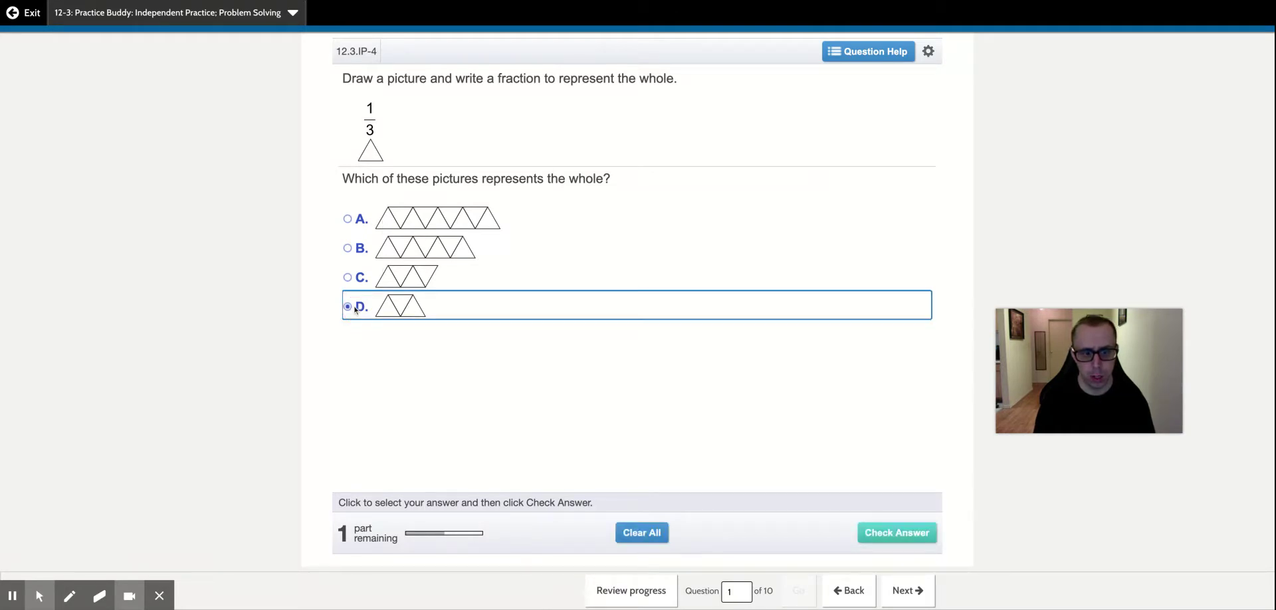
click(891, 544)
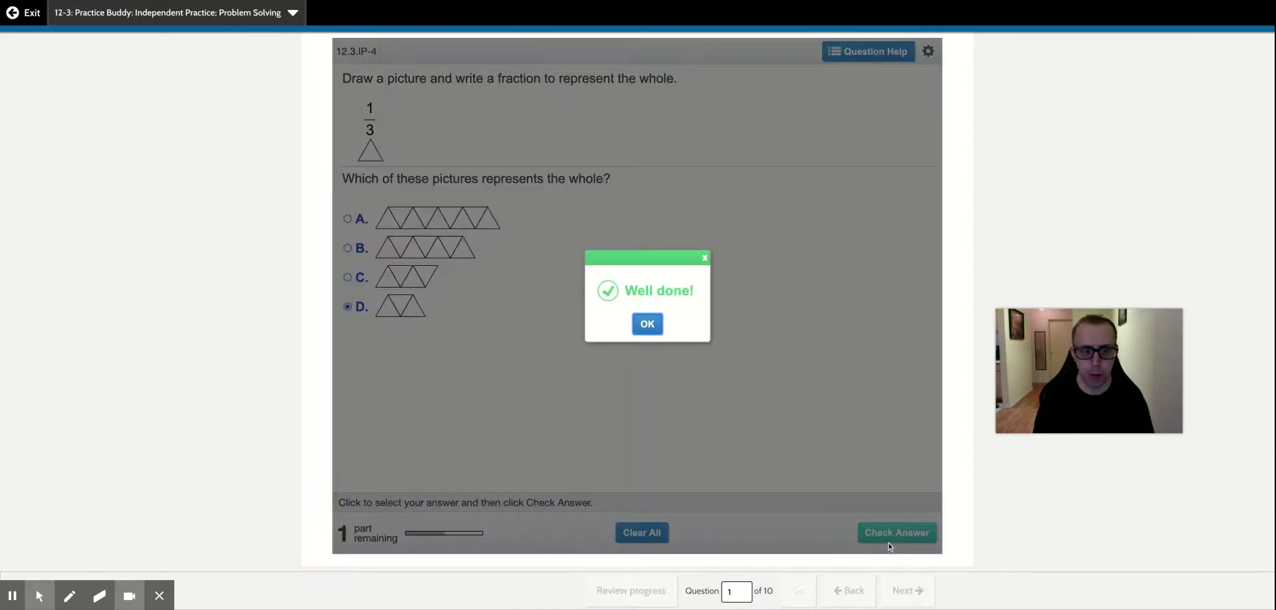
click(647, 324)
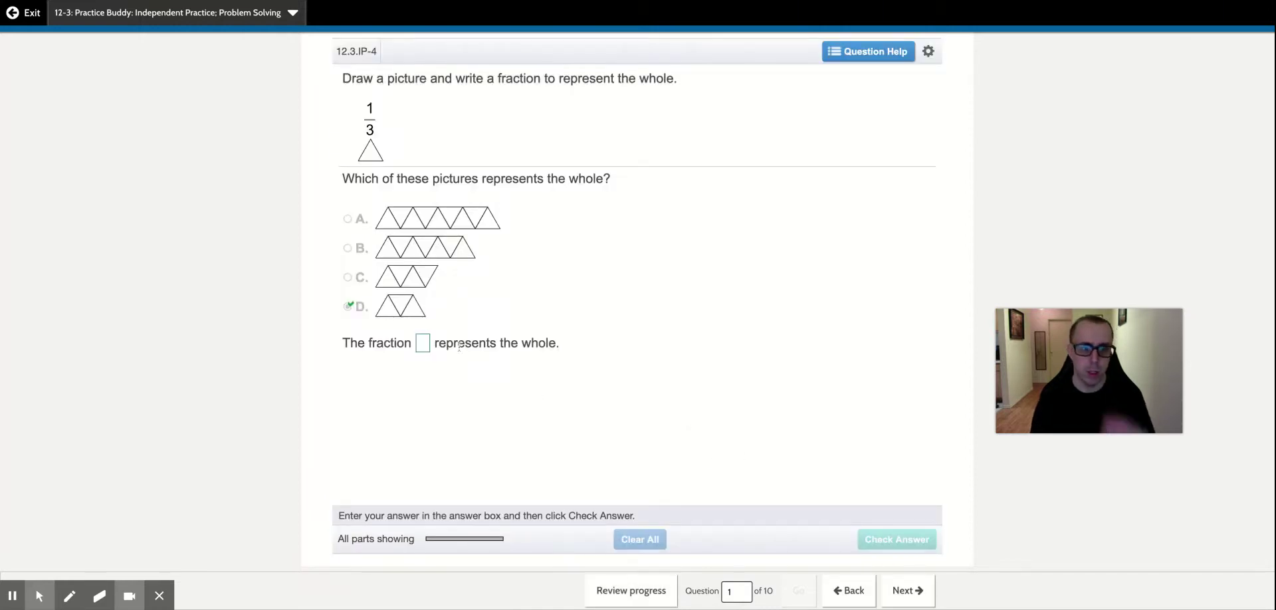
- Enter the fraction 3/3 as the whole and get it checked correct
click(422, 345)
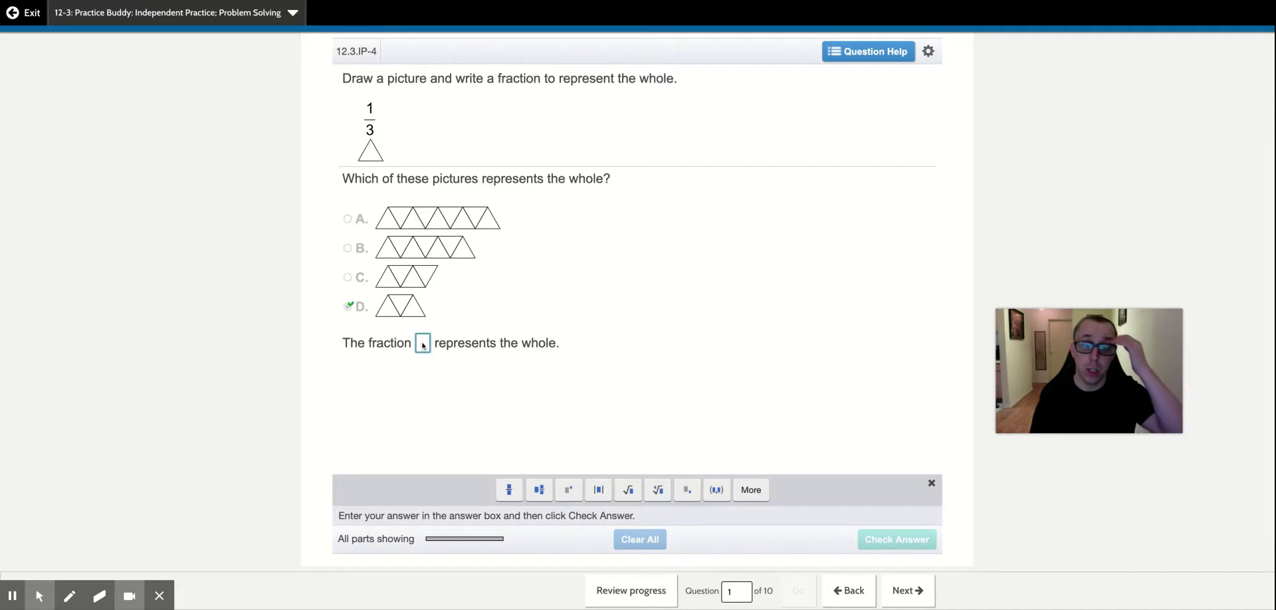
click(509, 497)
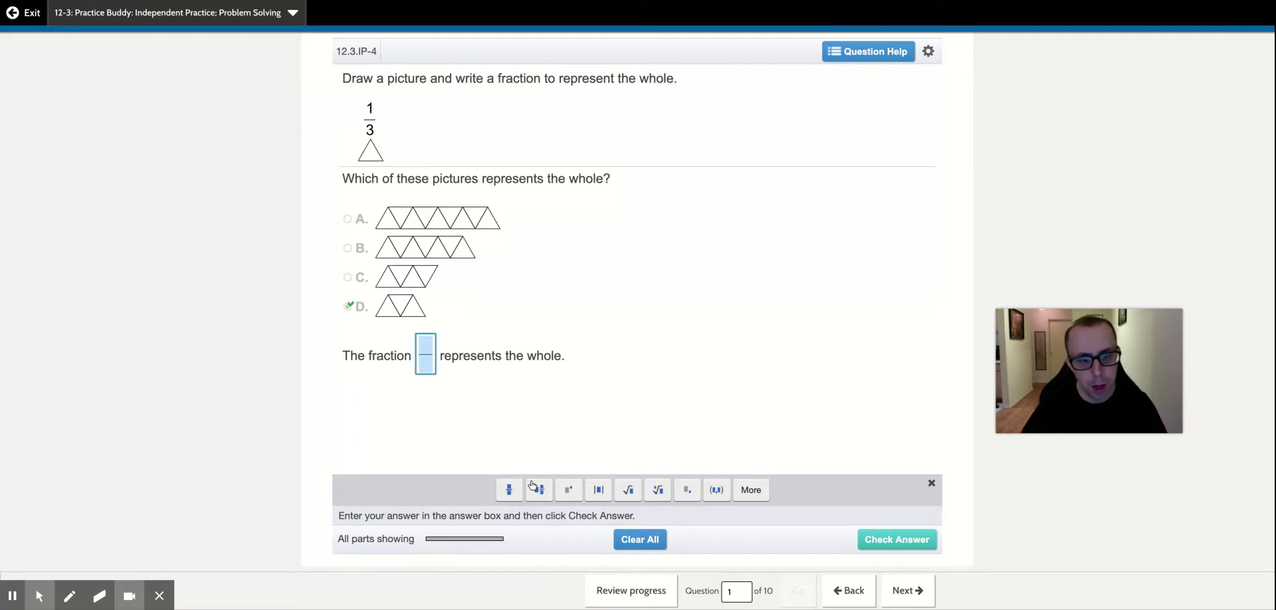
text(3)
click(422, 370)
text(3)
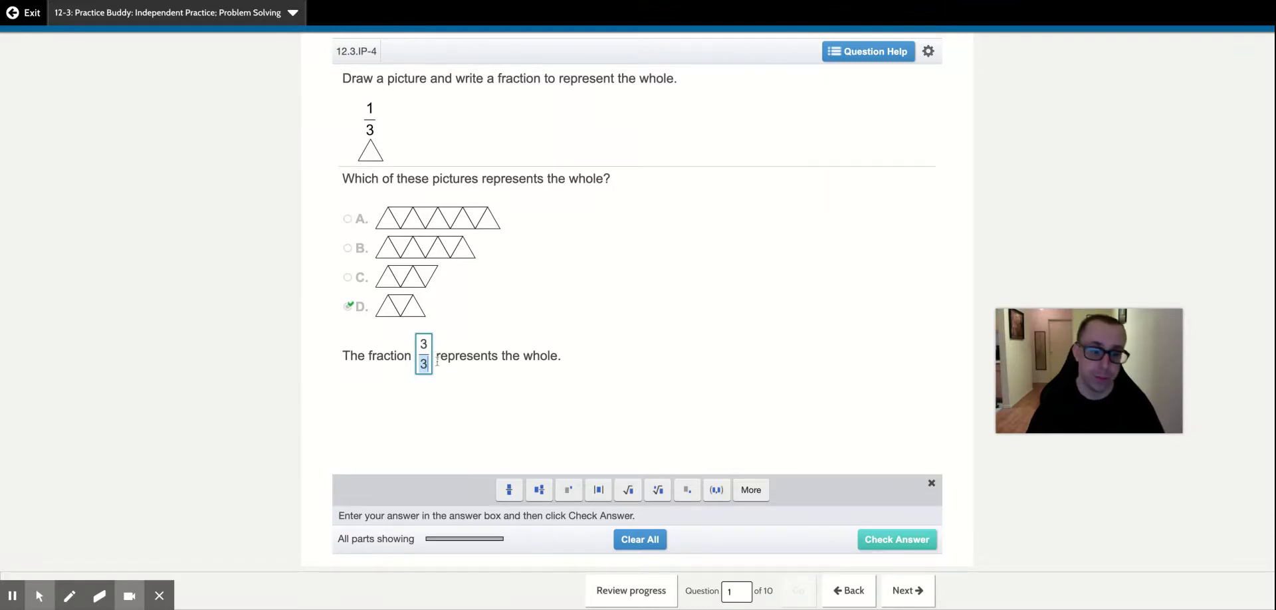
click(886, 545)
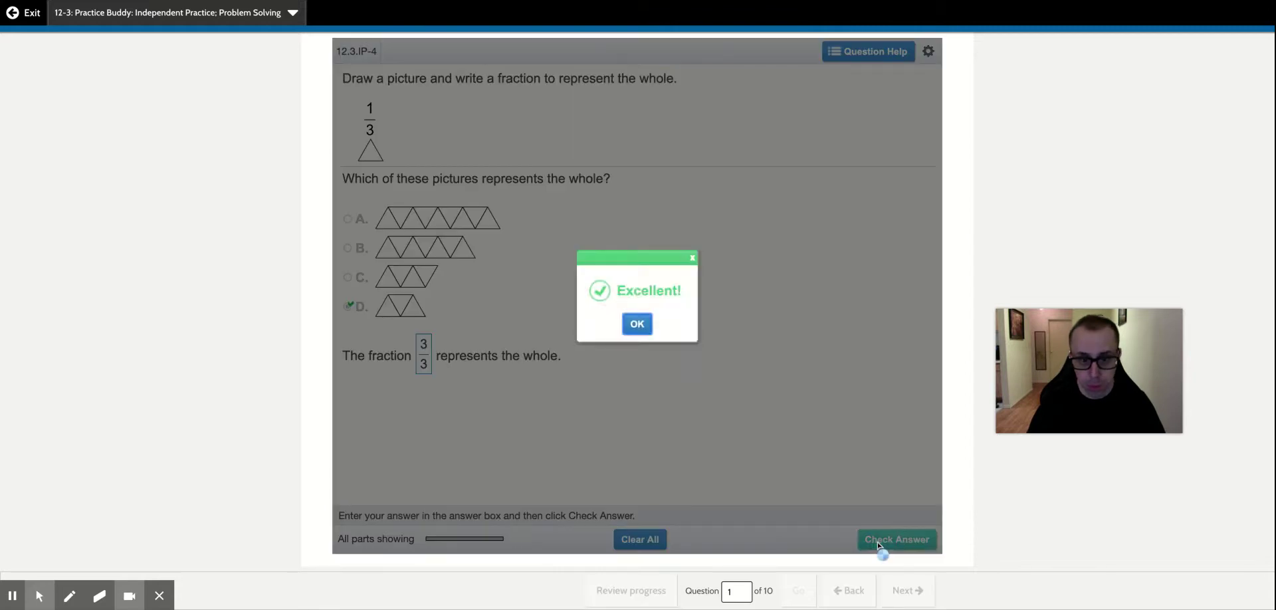
click(646, 330)
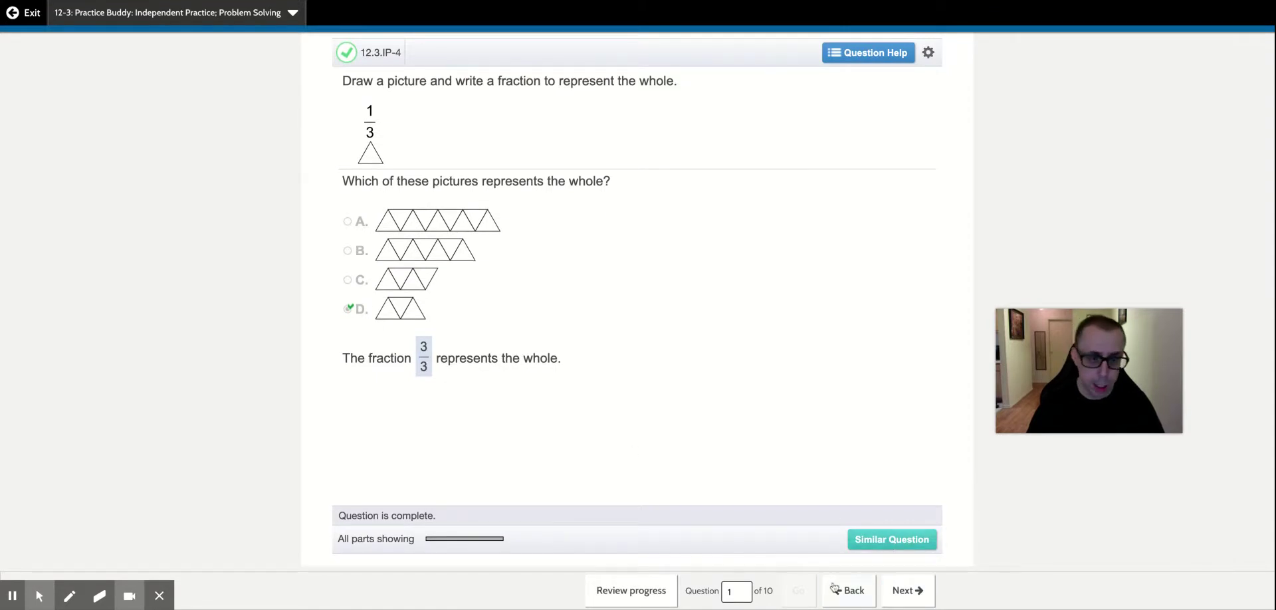
- Advance to question 2 of 10 (12.3.IP-5), the 1/3 number line question
click(904, 591)
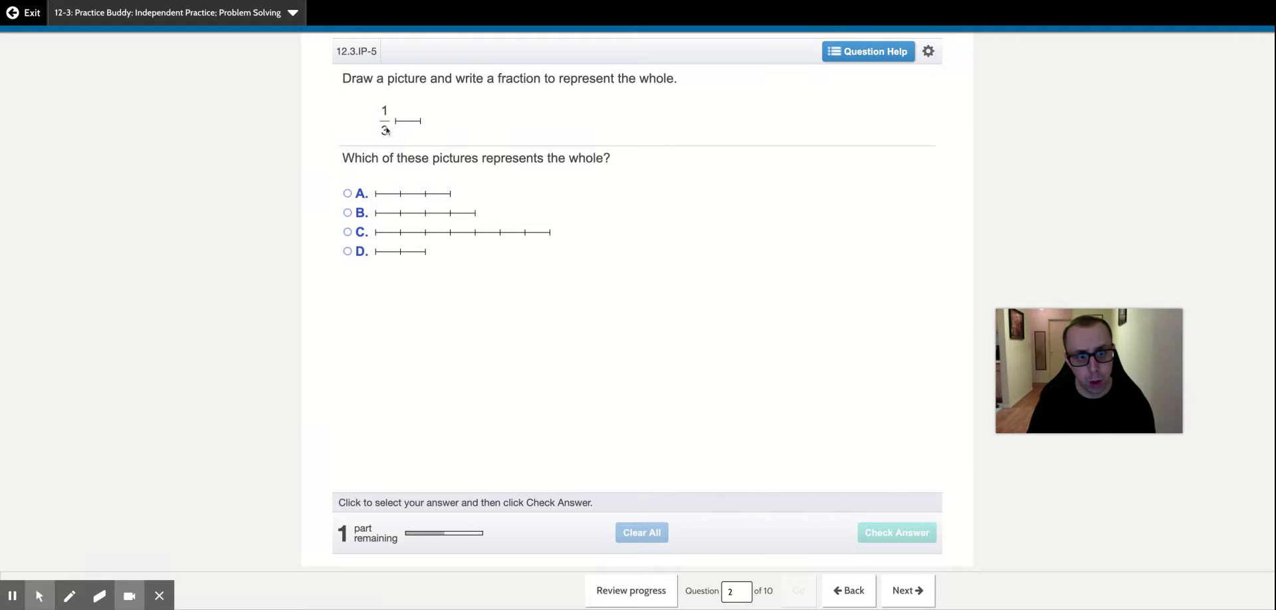
- Select number line A, split into three parts, and stay on question 2 after the warning
click(348, 194)
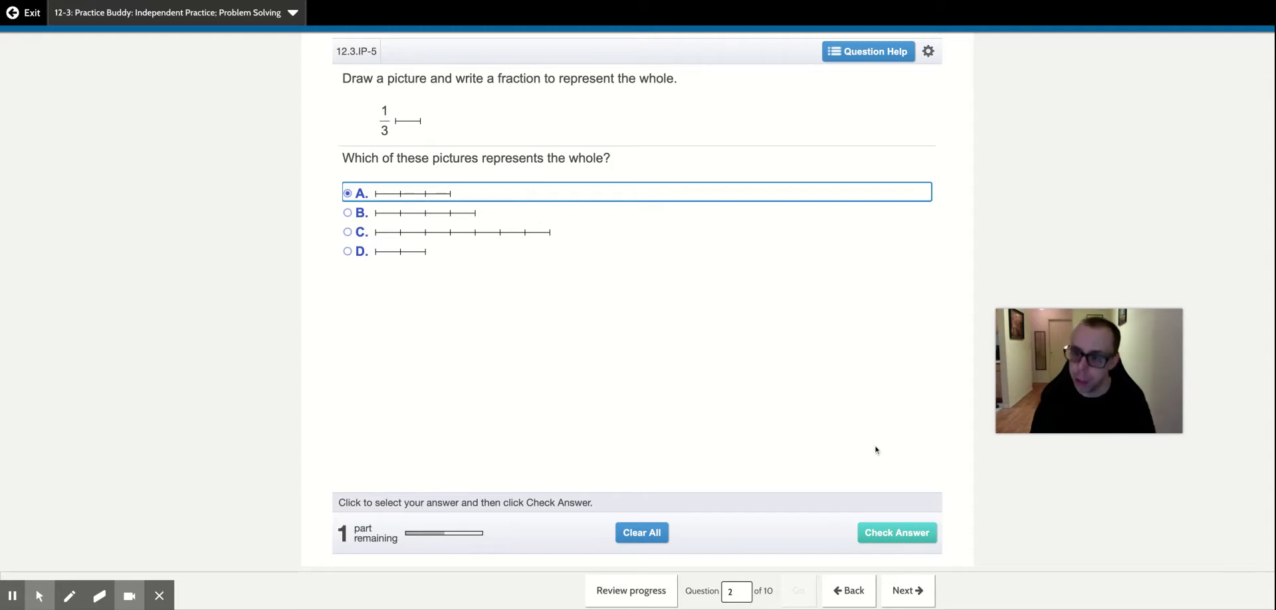
click(919, 592)
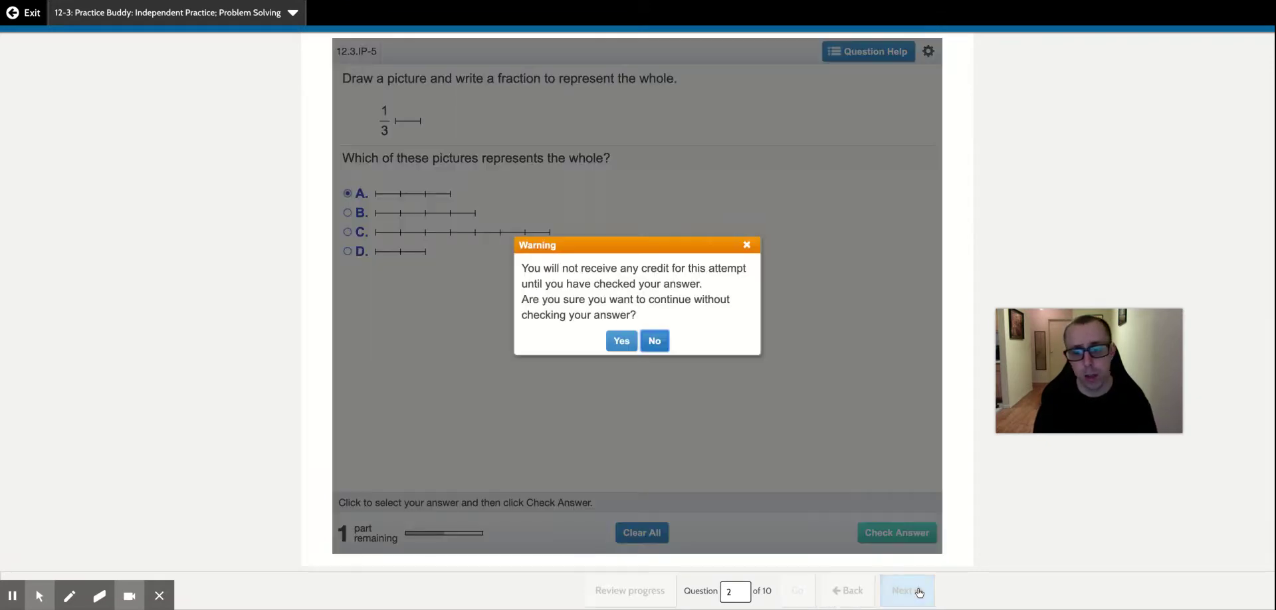
click(748, 245)
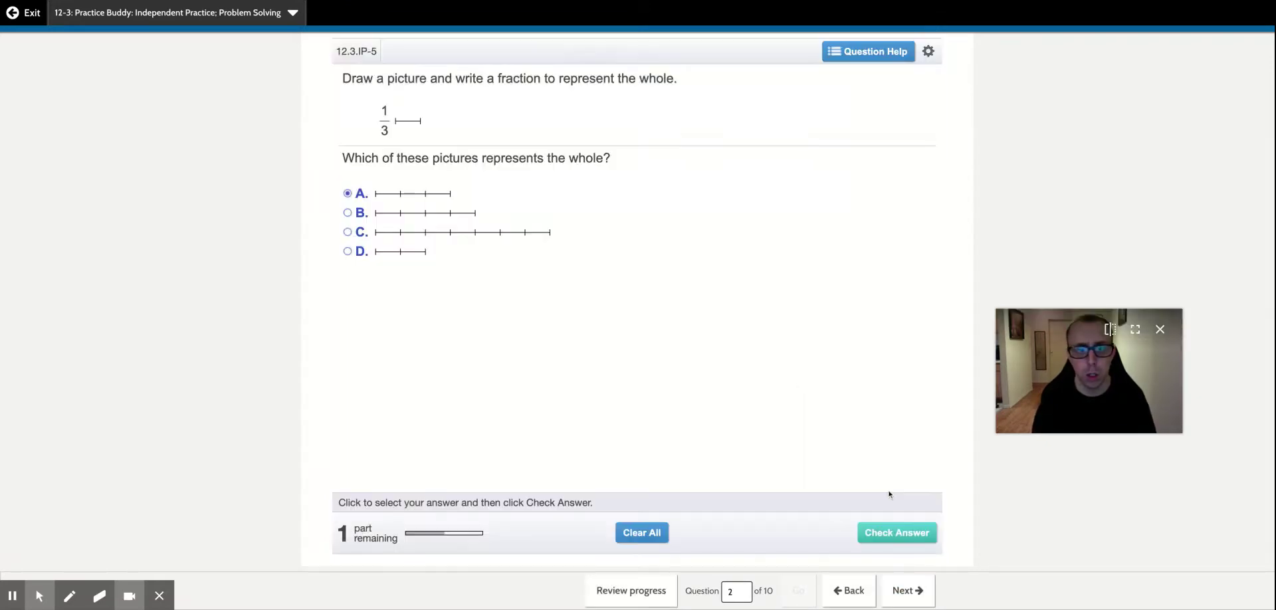
- Get number line A checked correct, then enter and check the fraction 3/3
click(903, 536)
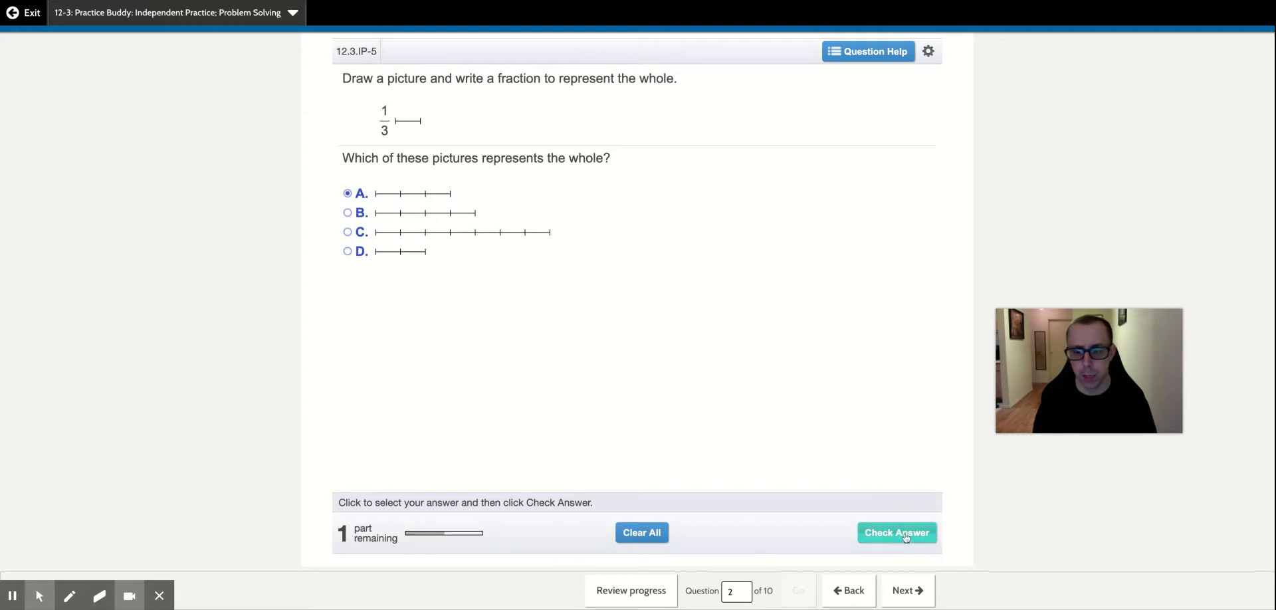
click(643, 328)
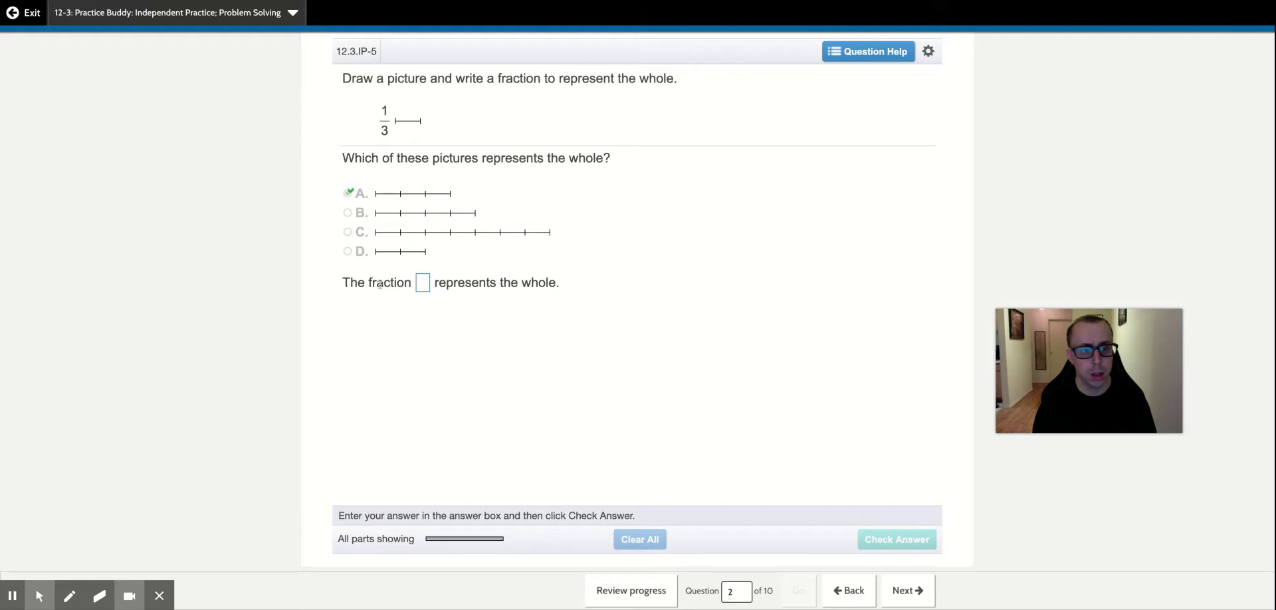
click(427, 290)
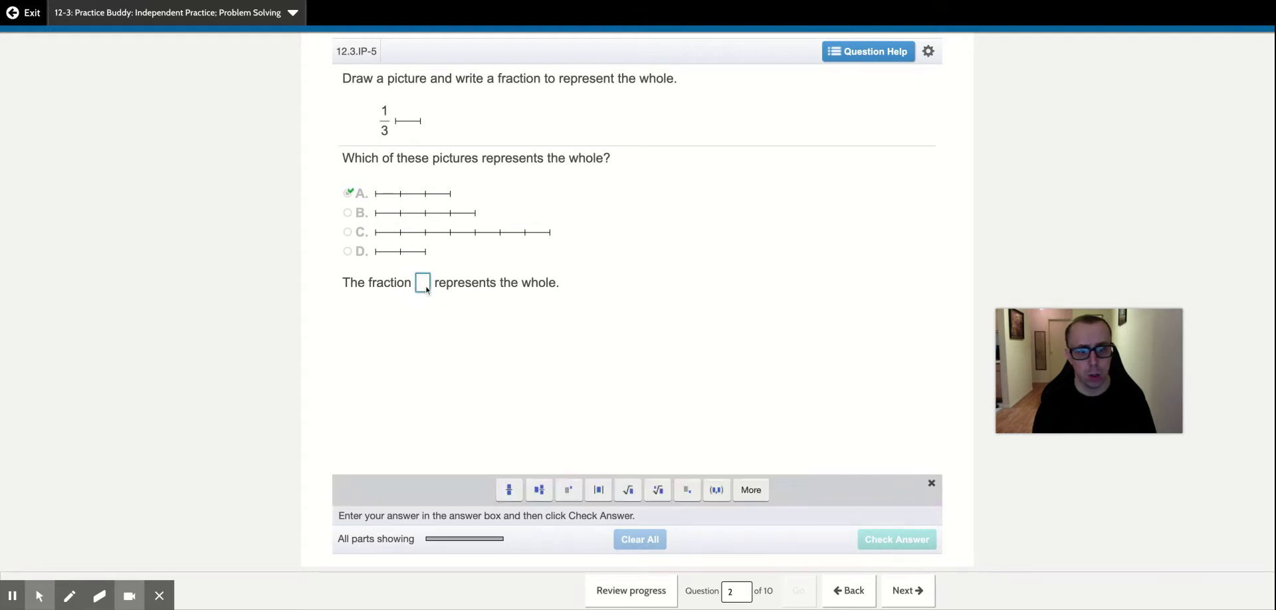
click(509, 492)
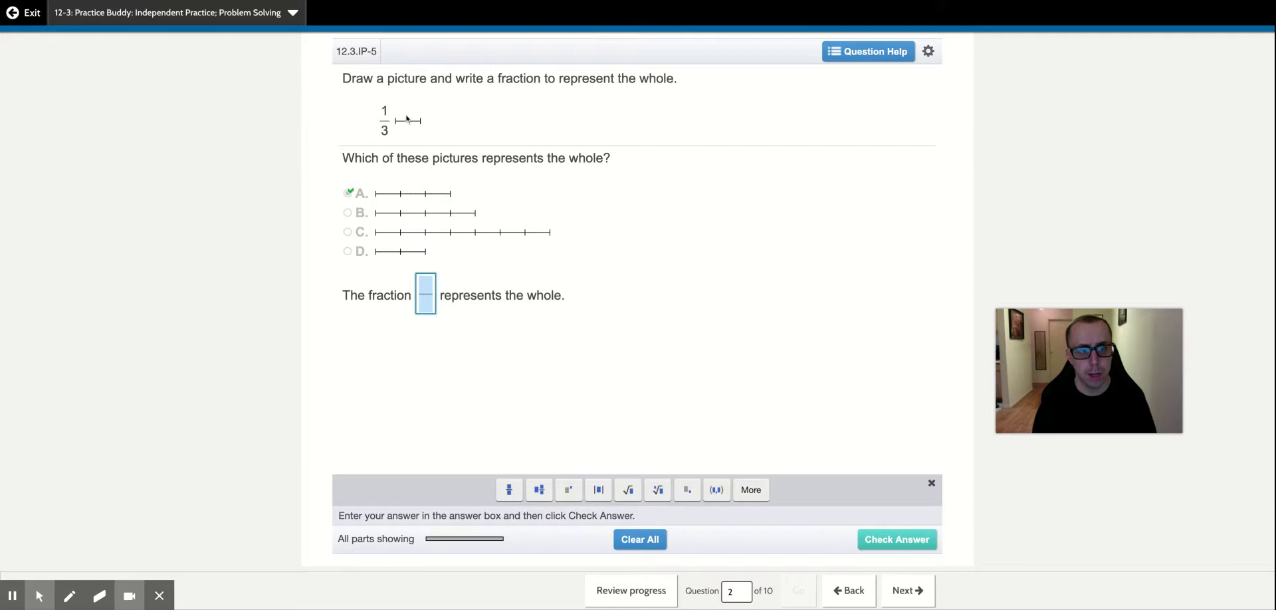
text(3/)
click(426, 303)
text(3)
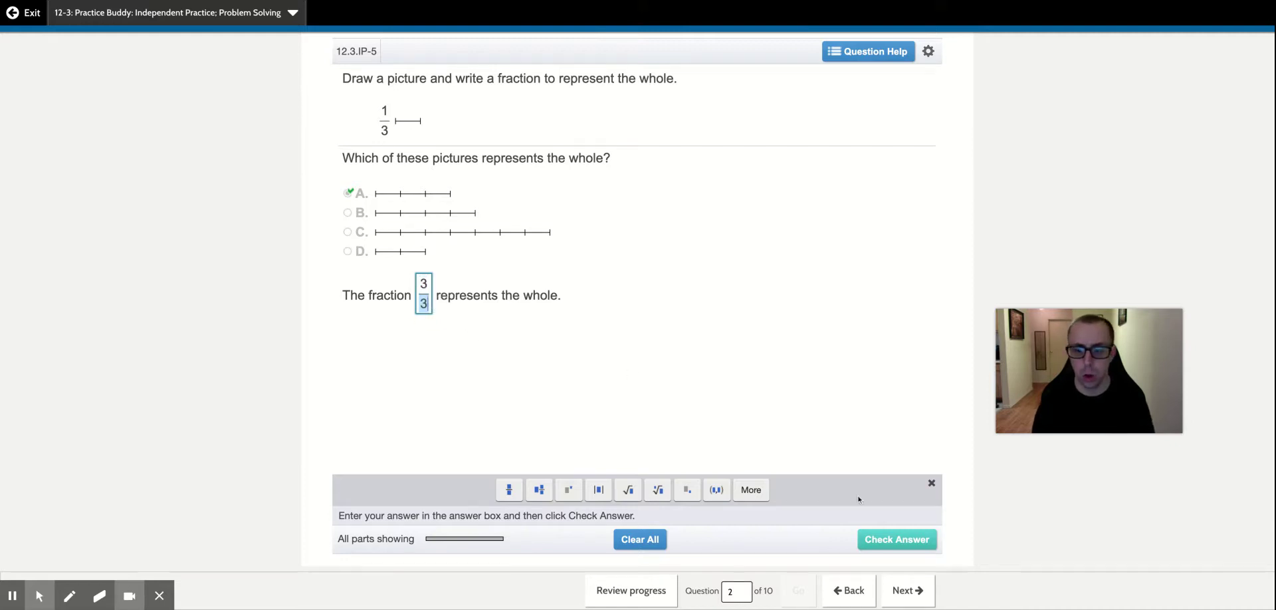
click(896, 546)
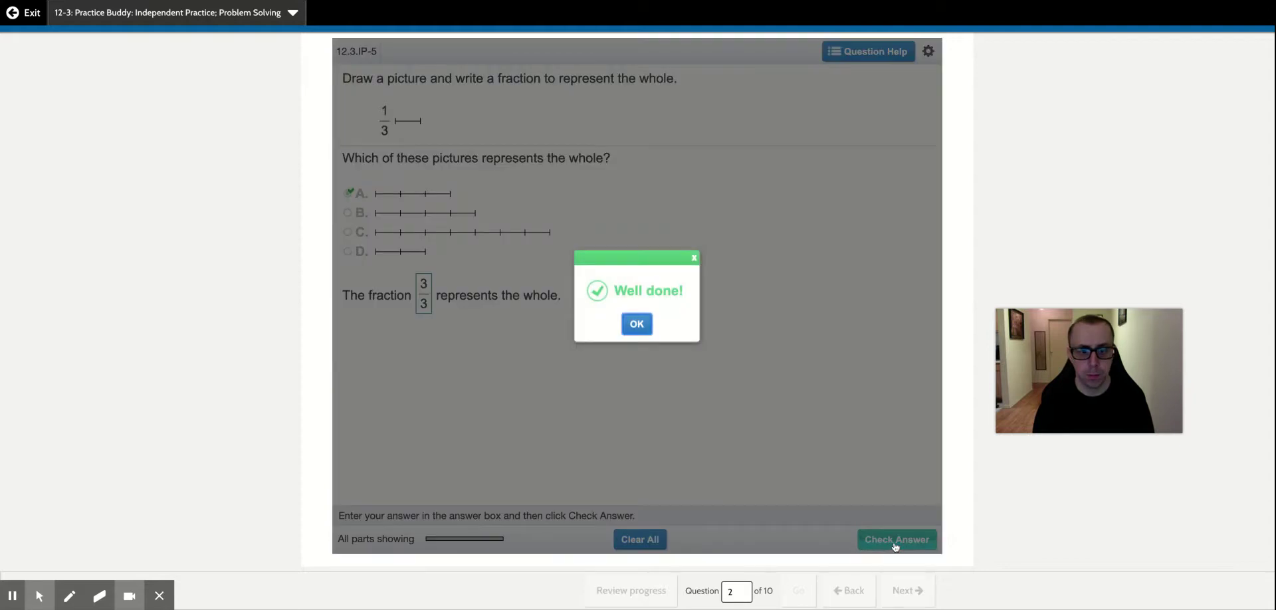
click(640, 322)
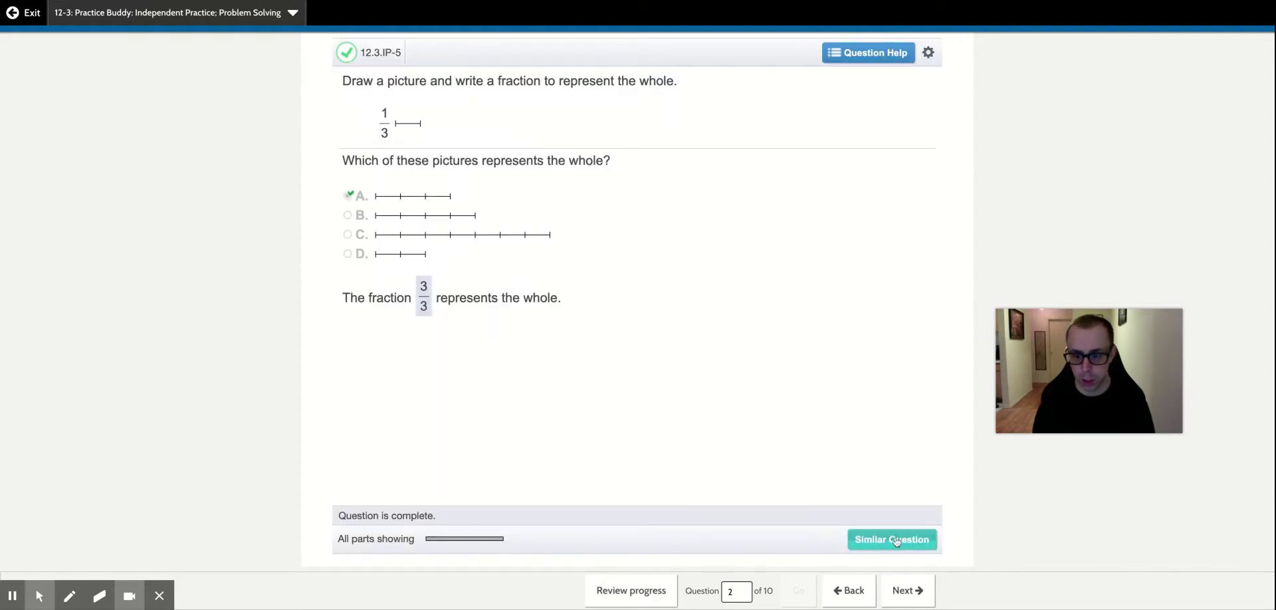
- Advance to question 3 (12.3.IP-6), asking which circle is the whole for 2/6
click(918, 603)
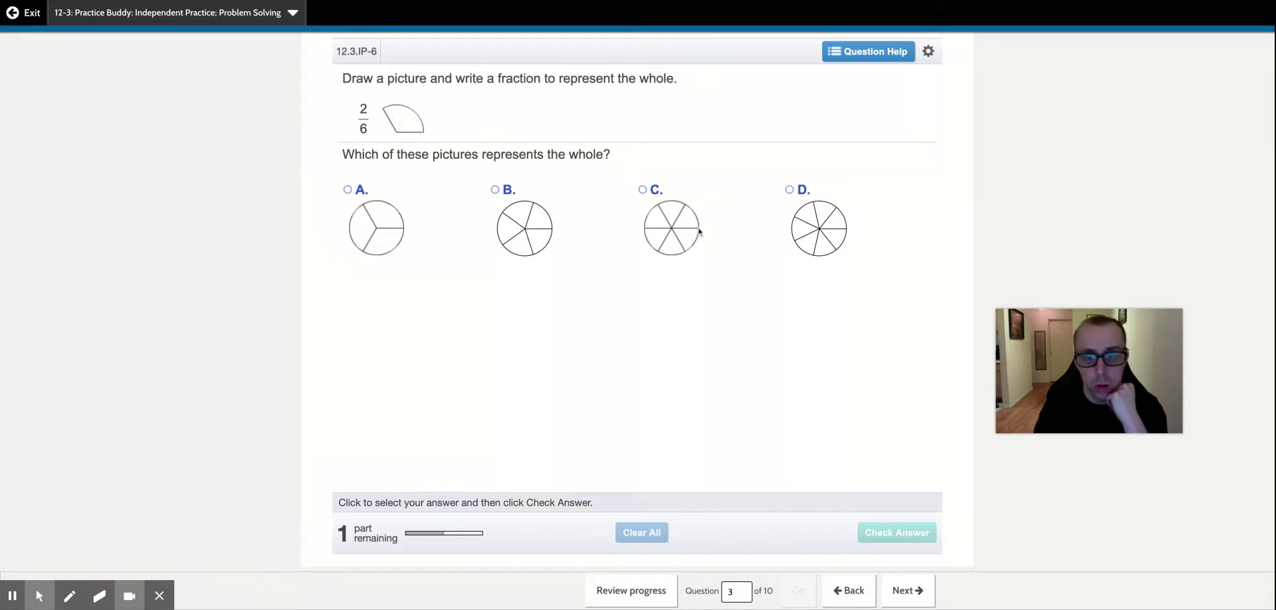
- Choose circle C, cut into six parts, and get it checked correct
click(642, 193)
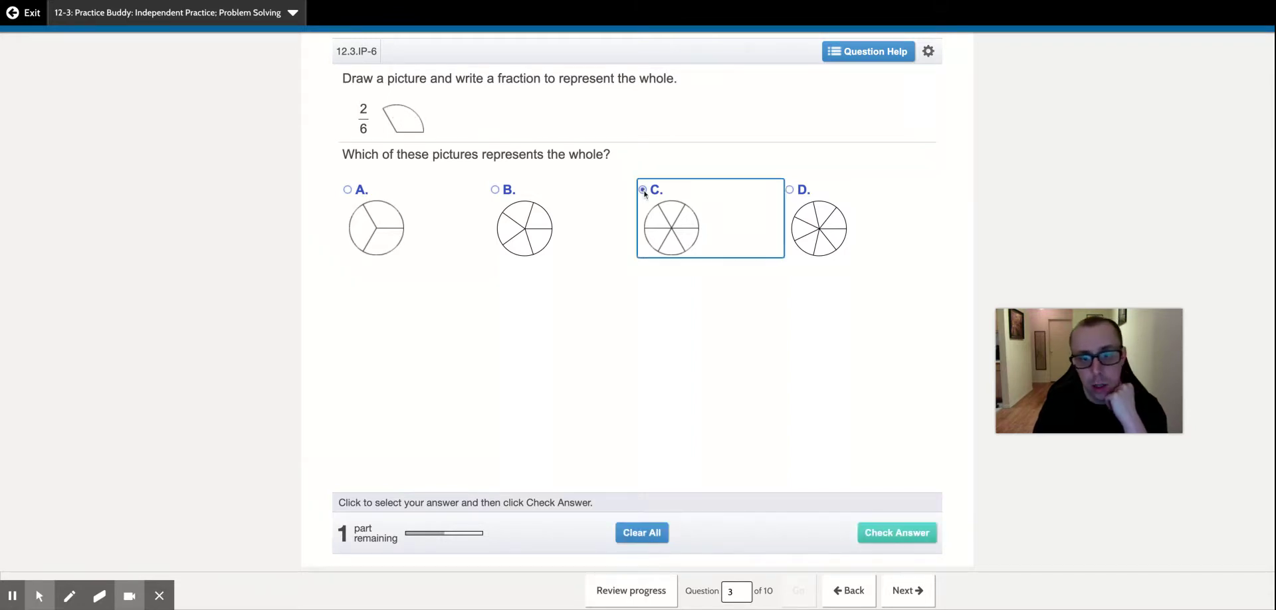
click(906, 534)
click(637, 324)
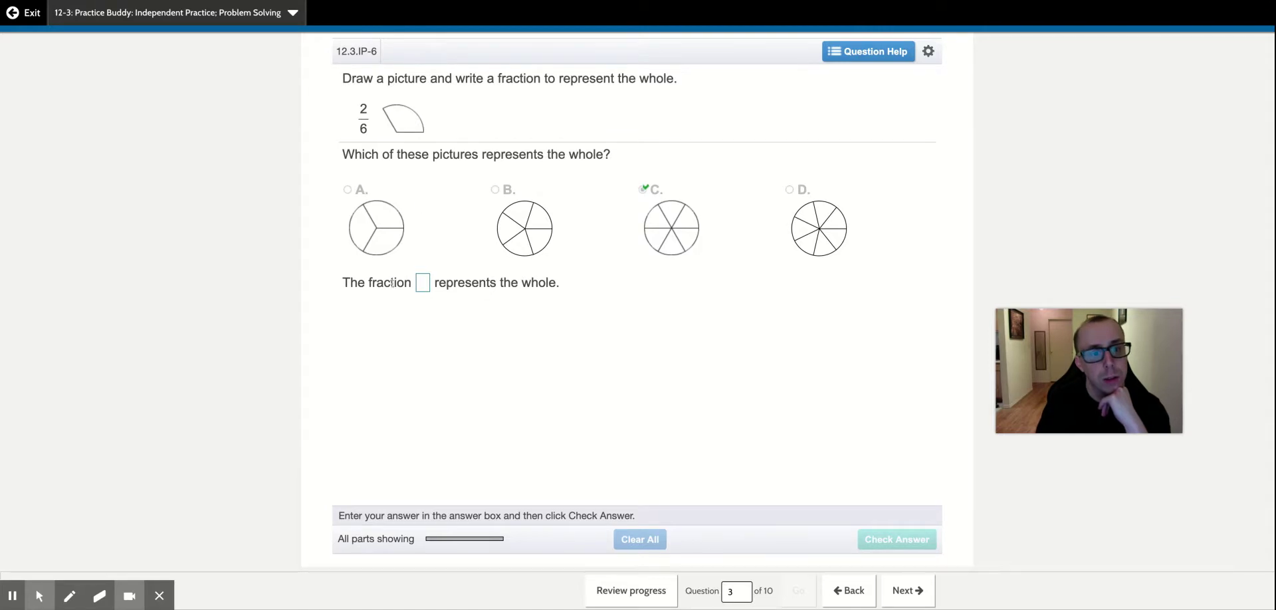
- Enter the fraction 6/6 in the answer box
click(426, 287)
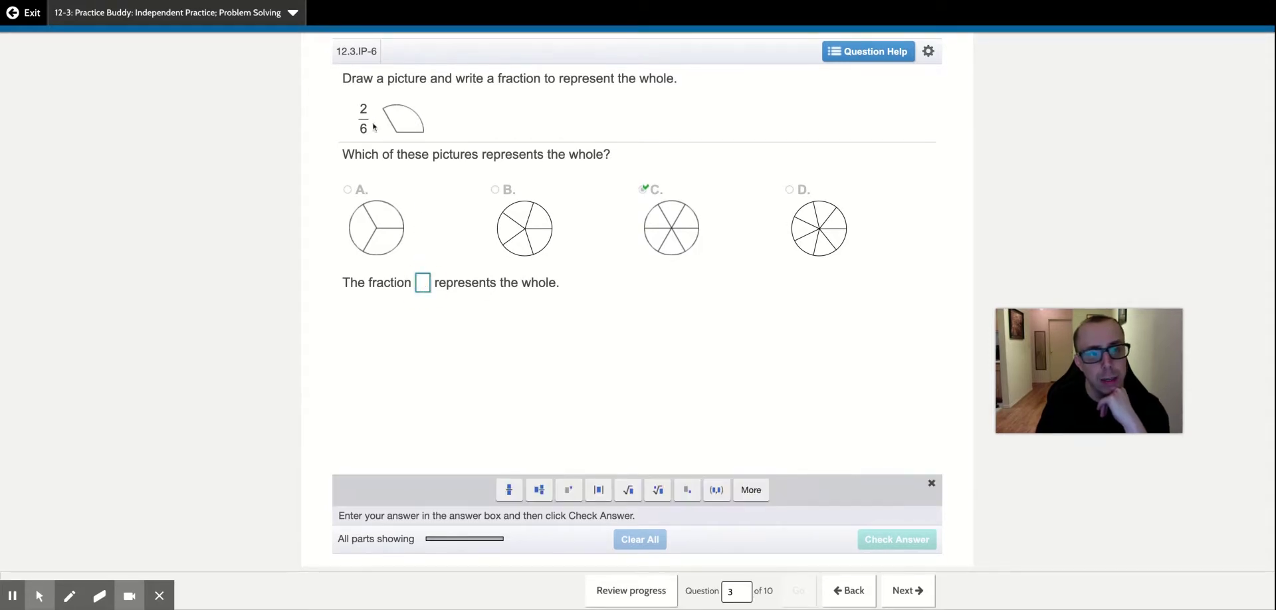
click(508, 494)
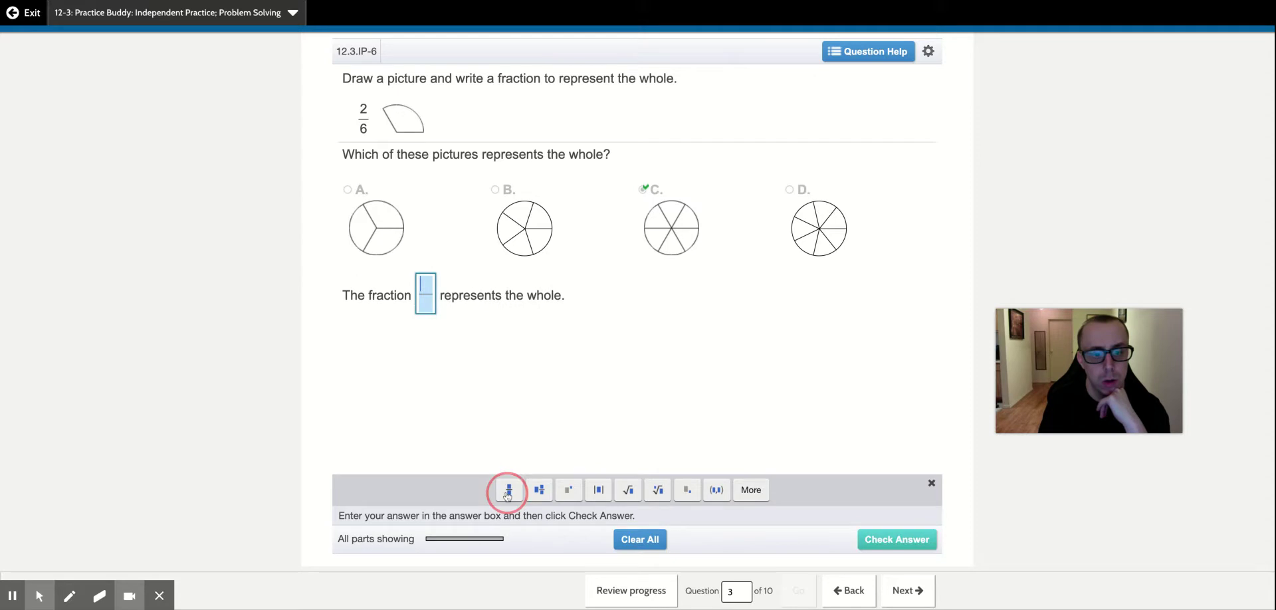
text(6)
click(426, 304)
text(6)
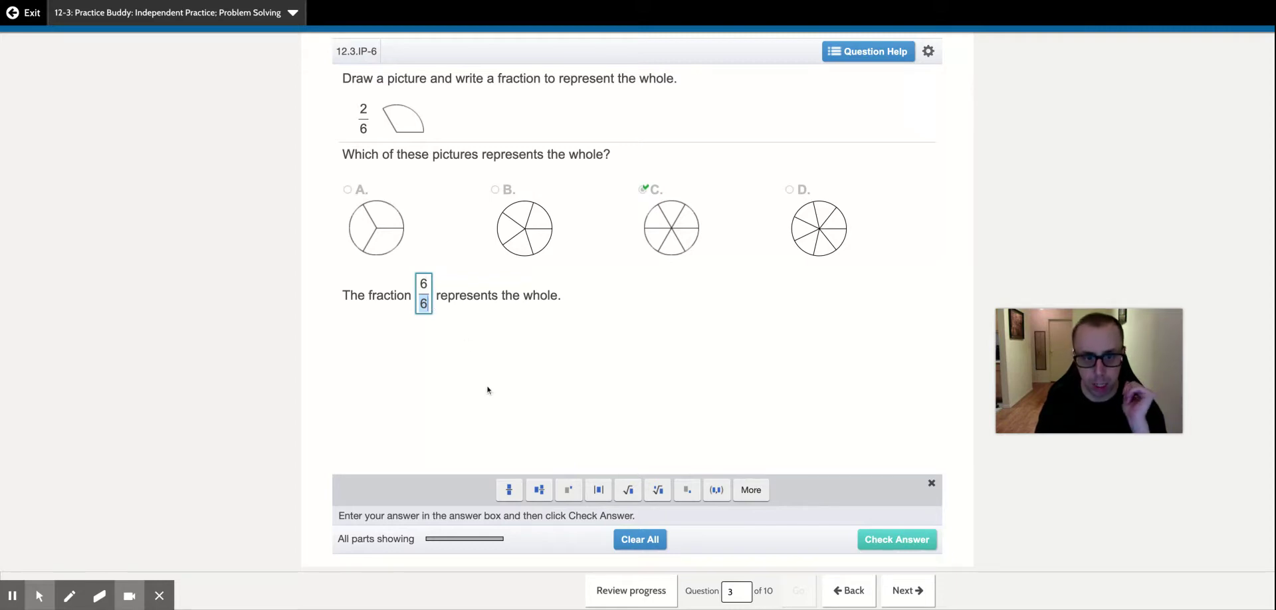
- Check the 6/6 answer and dismiss the Nice work message
click(890, 544)
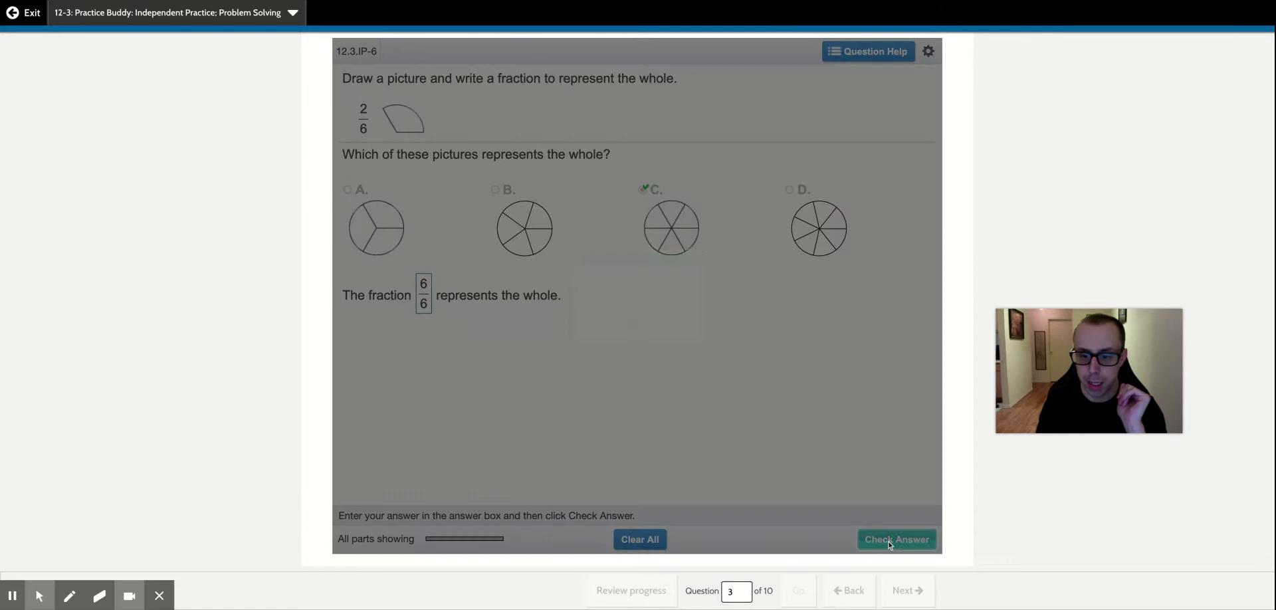
click(632, 322)
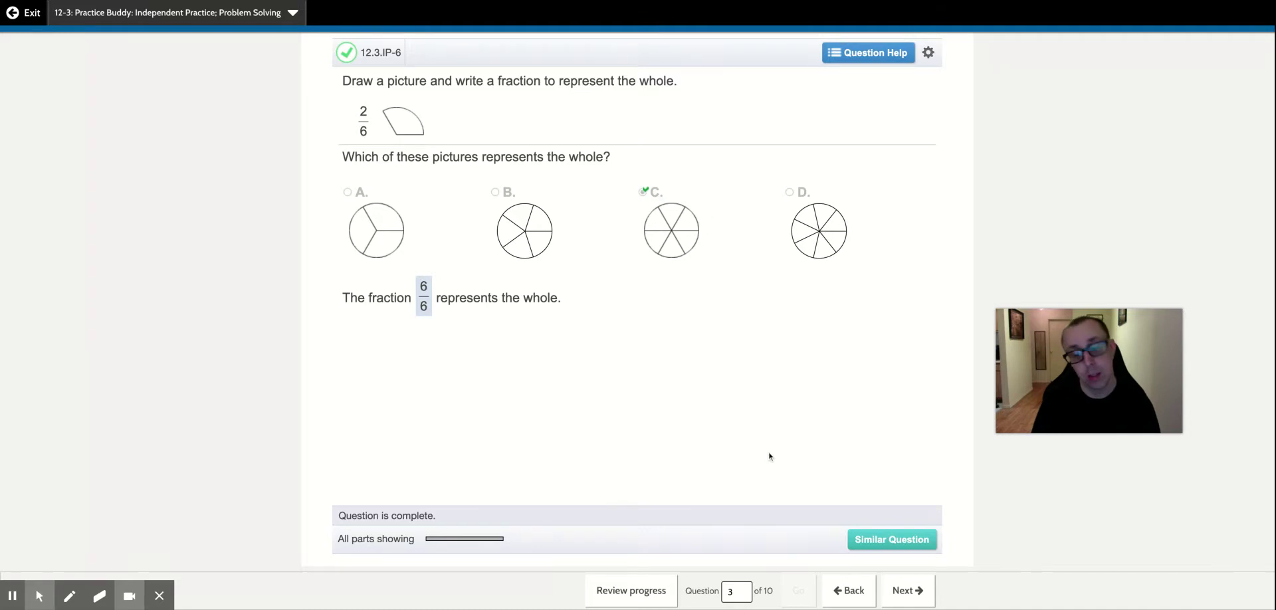
- On question 4 (12.3.IP-7), get rectangle A checked correct and start a blank fraction answer
click(916, 595)
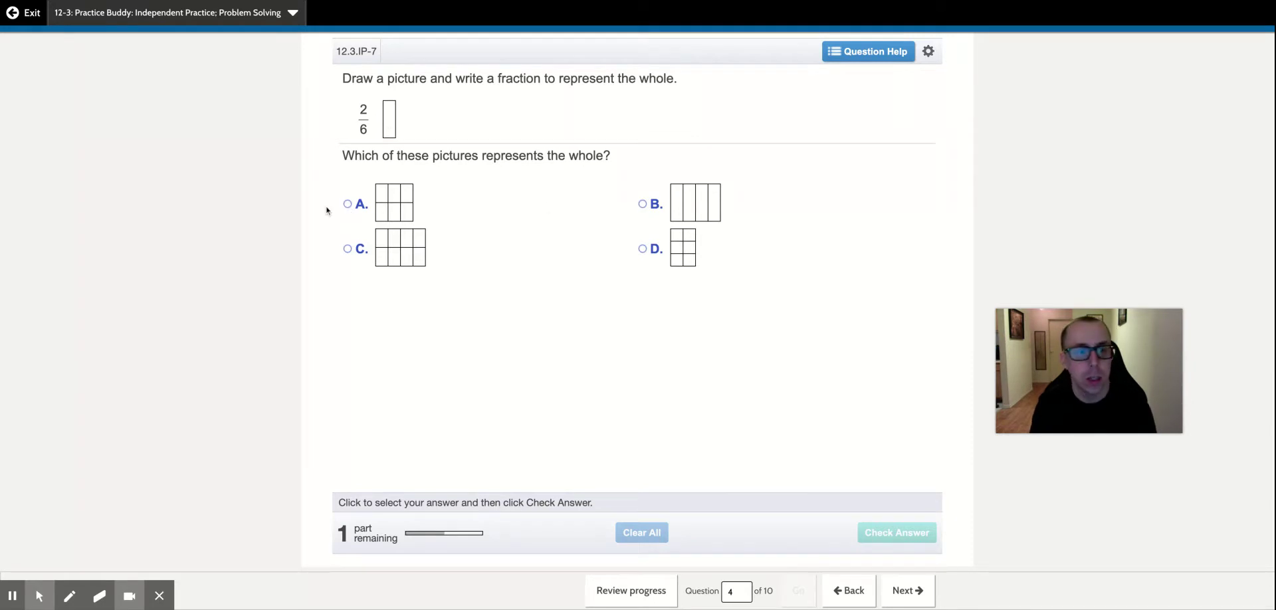
click(348, 205)
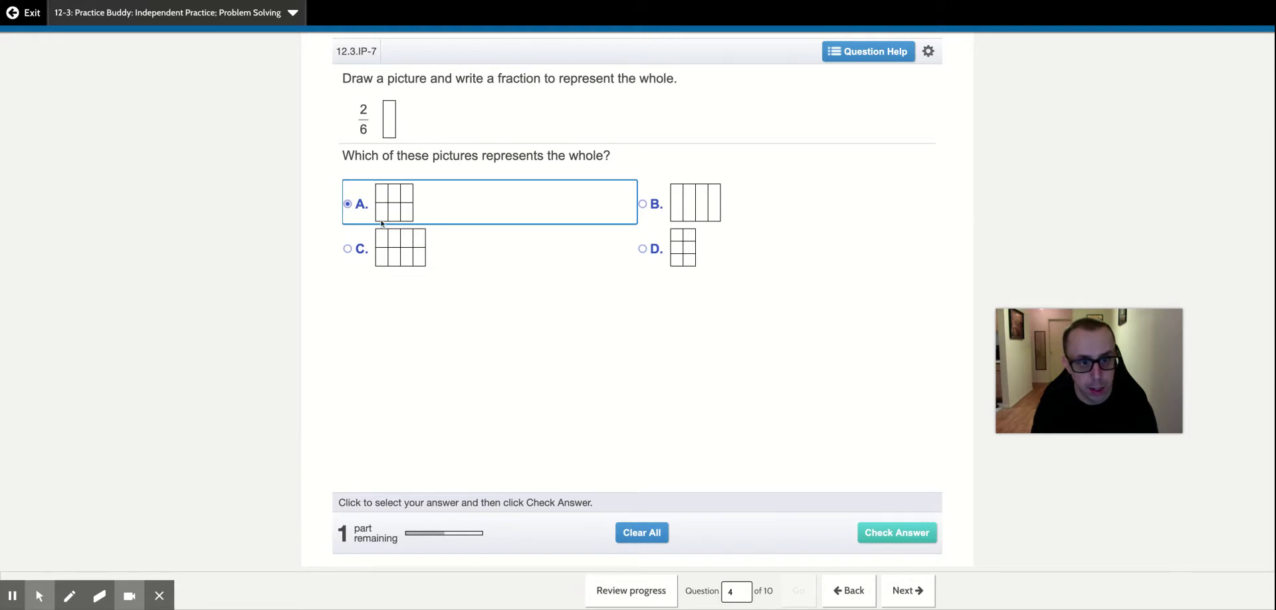
click(897, 533)
click(630, 329)
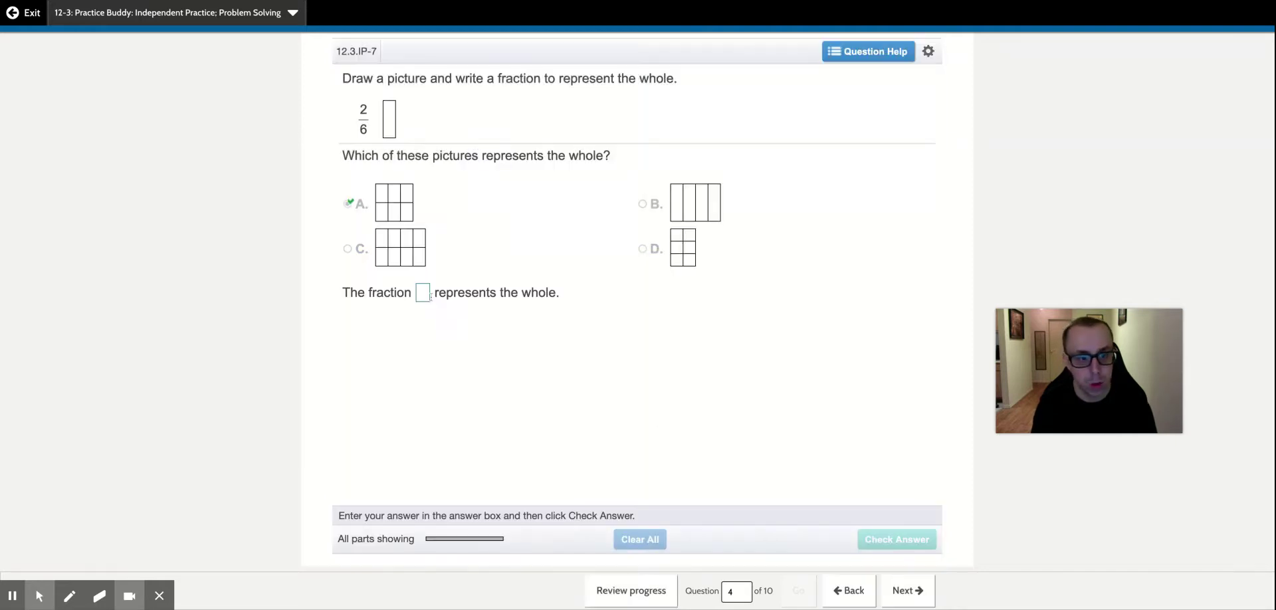
click(422, 292)
click(510, 490)
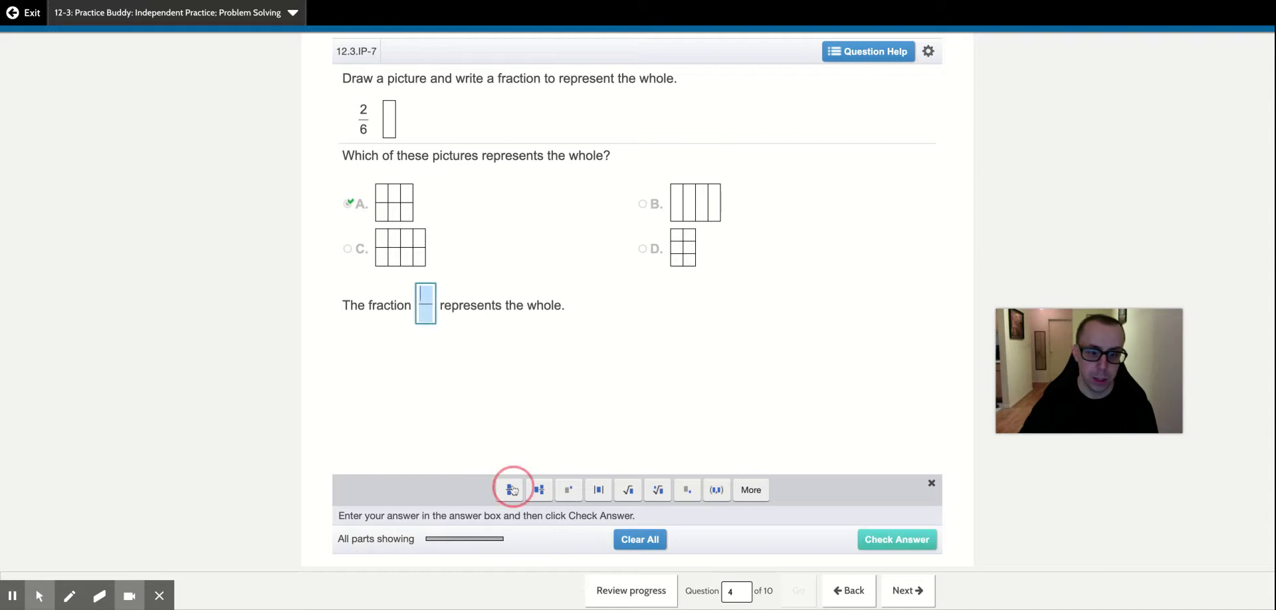